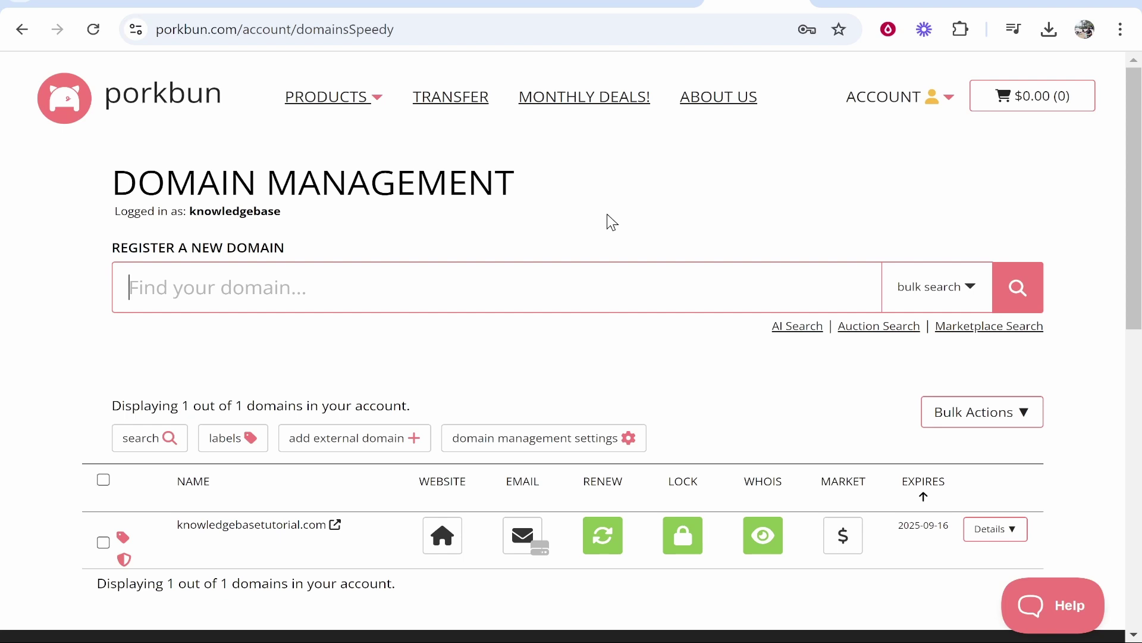
# - Switch from Porkbun Domain Management to the Wix Sites list showing GrowToday
pyautogui.click(811, 1)
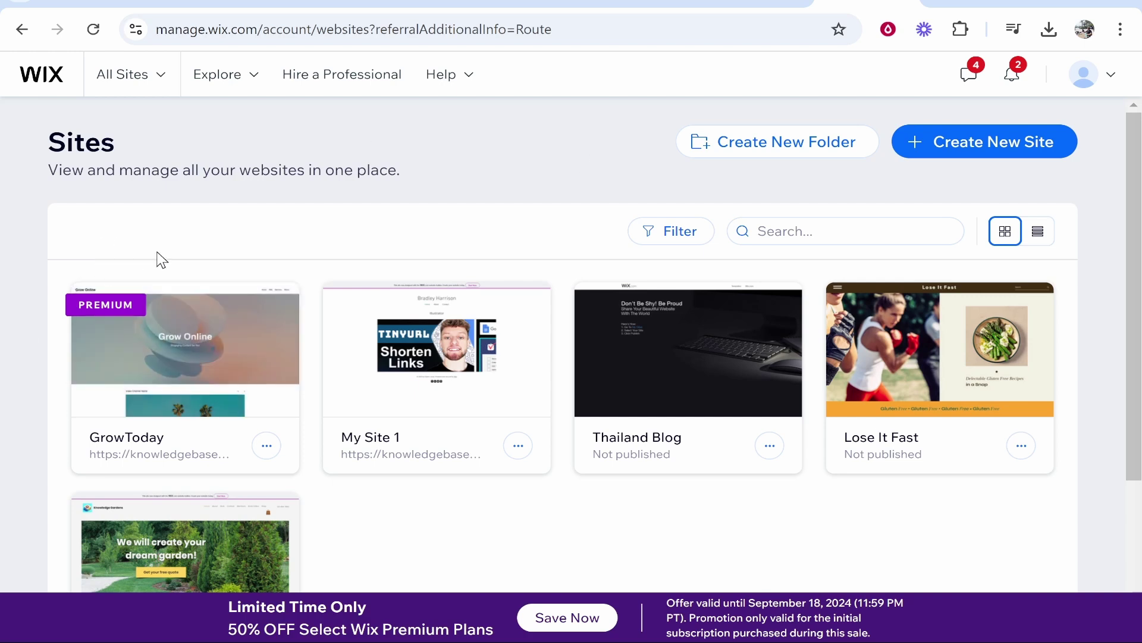
pyautogui.moveTo(185, 375)
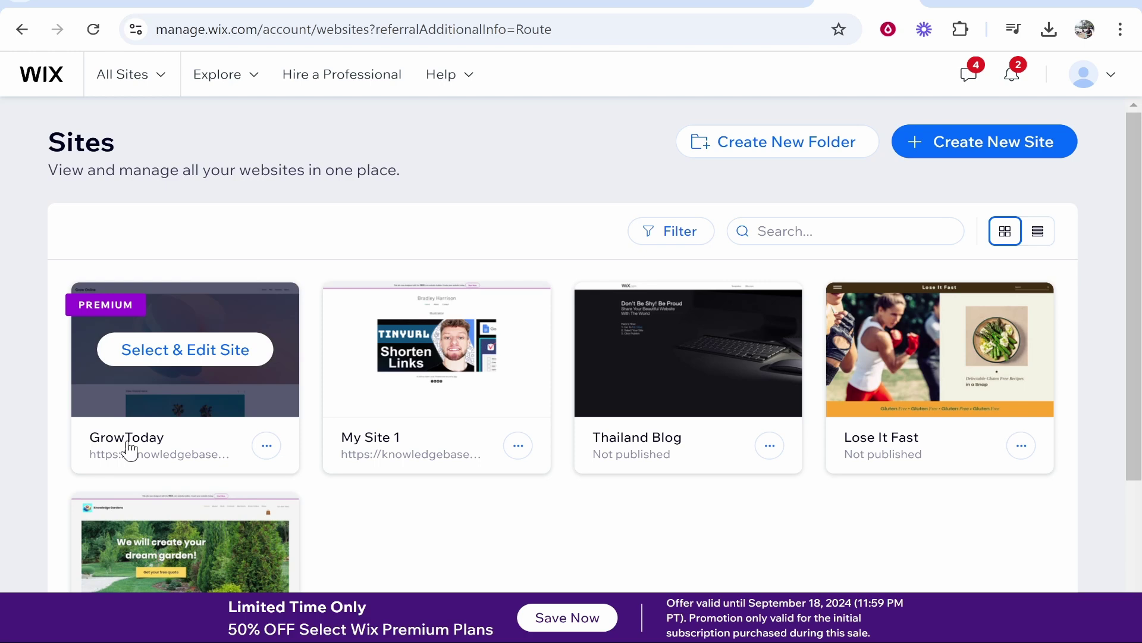
# - Open the GrowToday site card to load its Wix dashboard and analytics
pyautogui.click(179, 359)
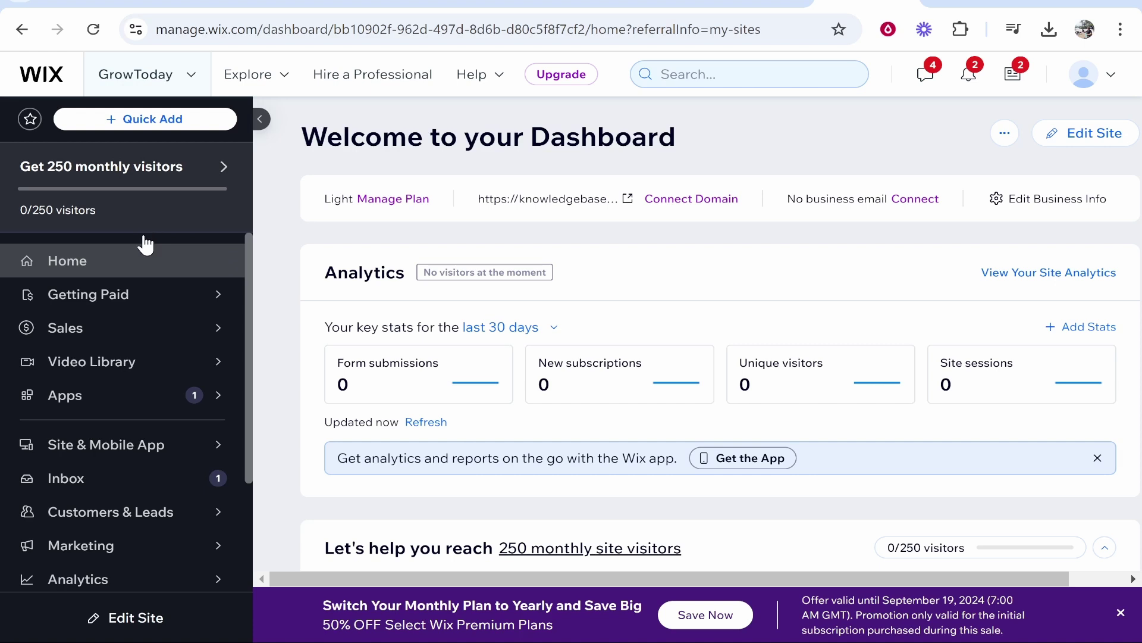
pyautogui.scroll(-2, 146, 268)
# - Go through Settings and Website settings to GrowToday's custom domain link
pyautogui.click(64, 514)
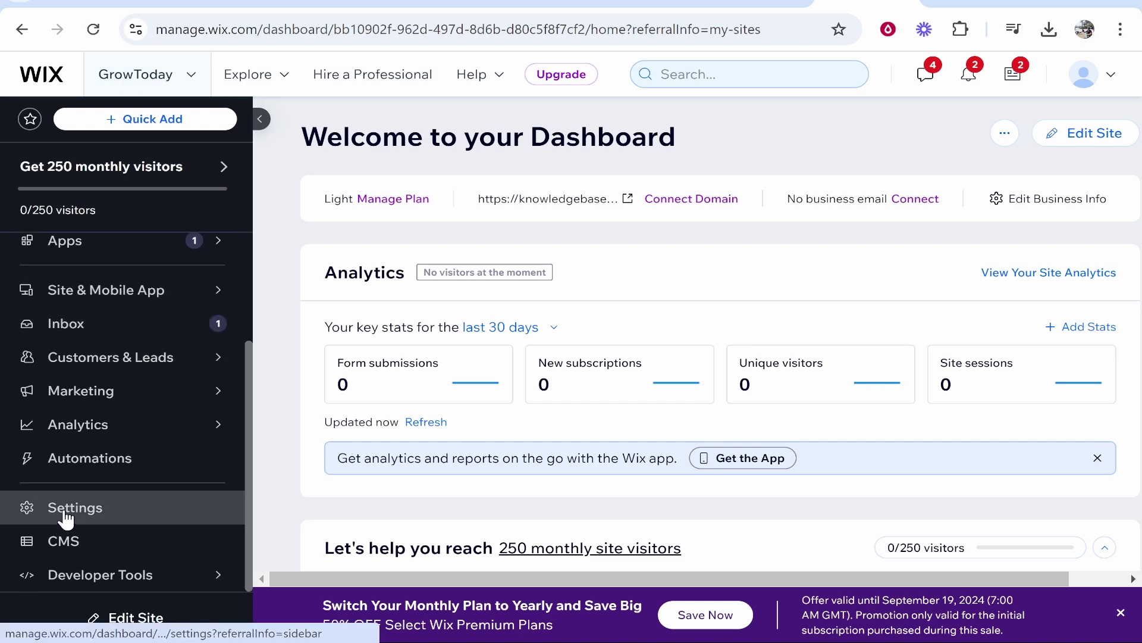
pyautogui.click(982, 419)
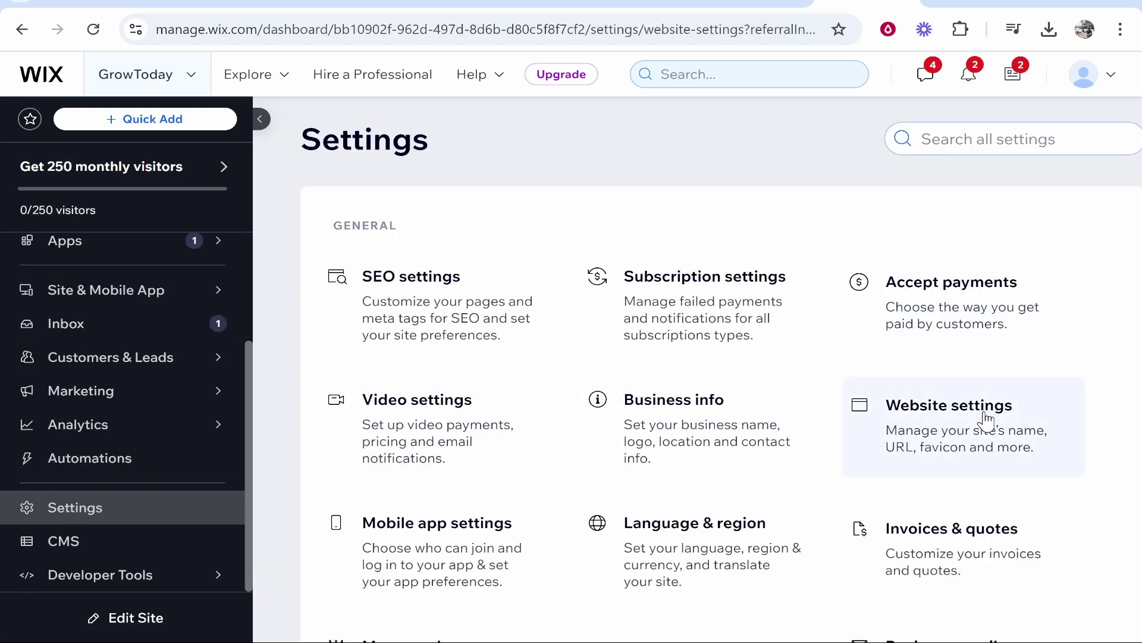
pyautogui.scroll(-2, 865, 293)
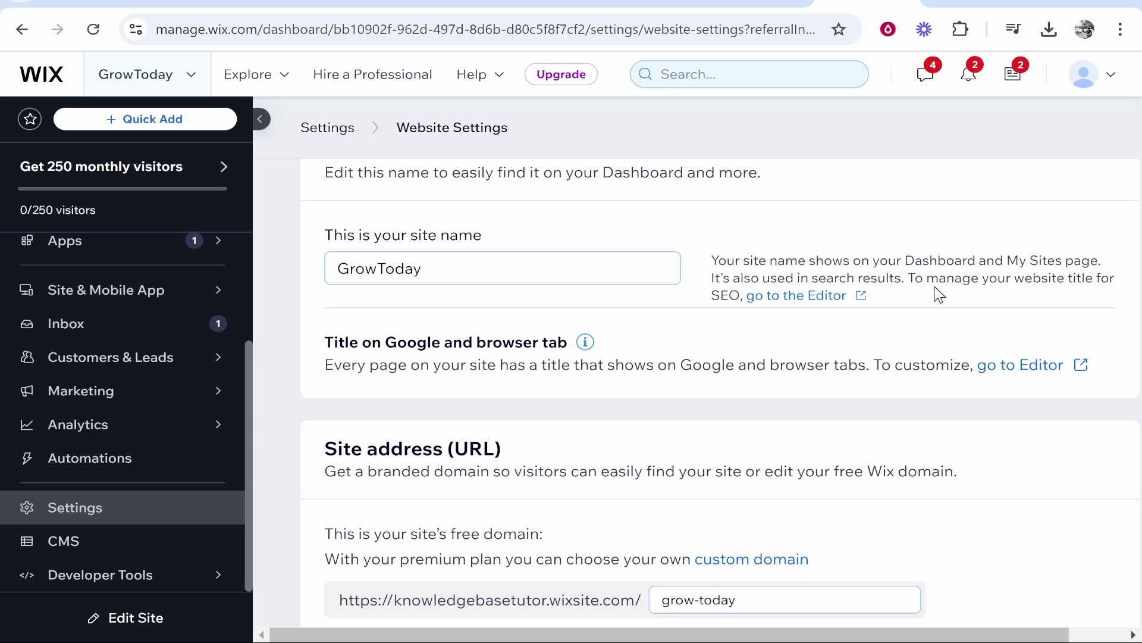
pyautogui.scroll(-2, 936, 296)
pyautogui.click(751, 378)
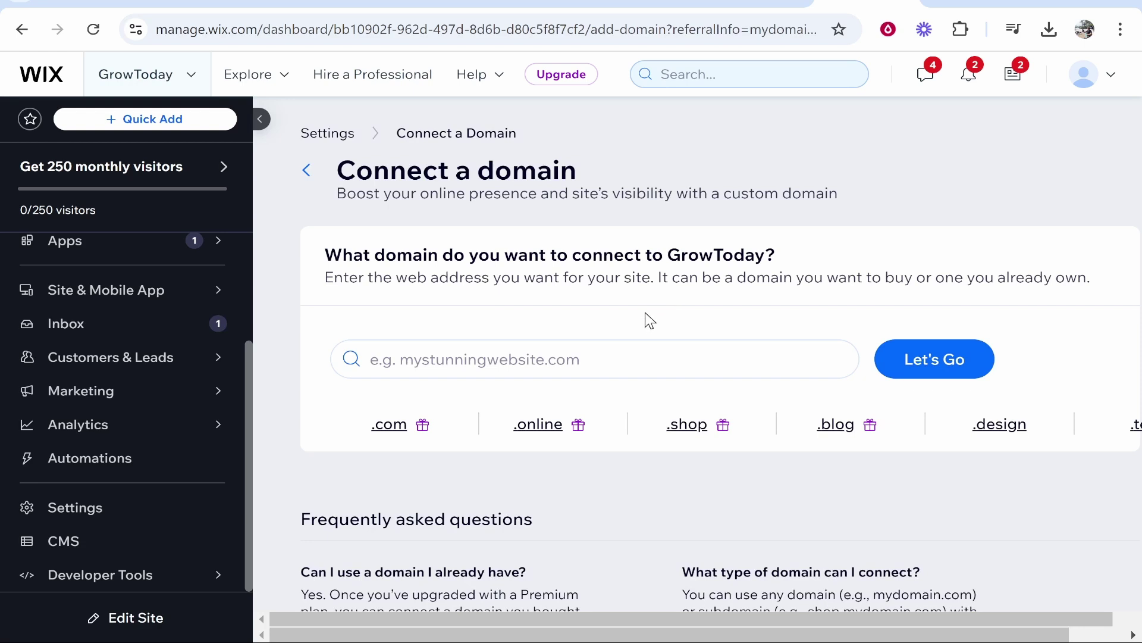
# - Copy knowledgebasetutorial.com from the Porkbun domain list, then return to Wix's domain field
pyautogui.moveTo(332, 257); pyautogui.dragTo(767, 256)
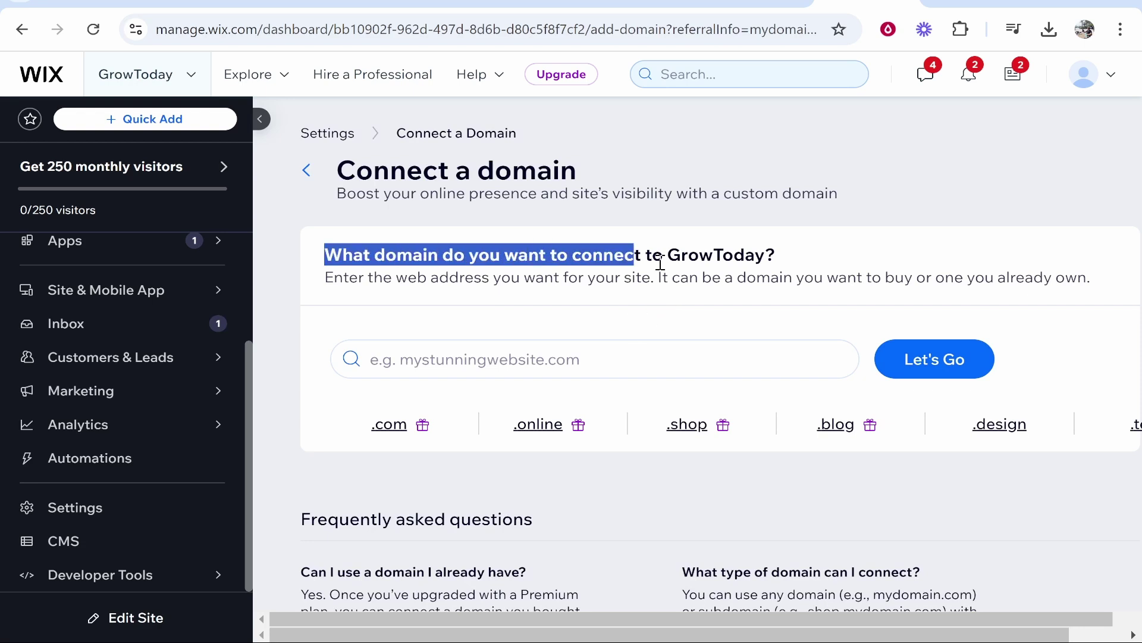
pyautogui.click(760, 256)
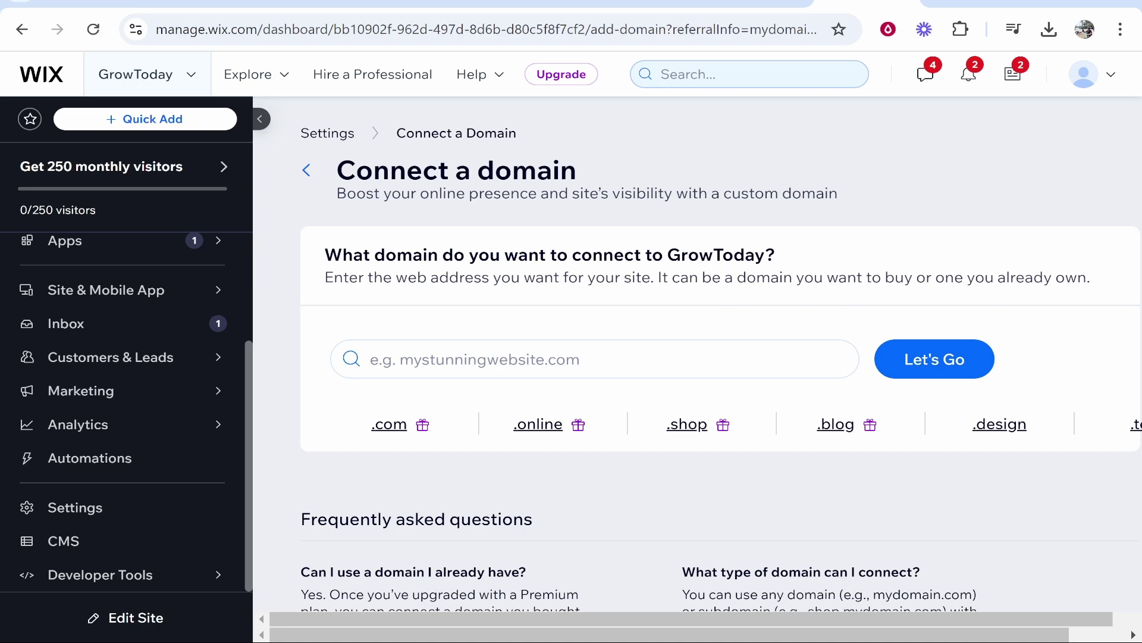
pyautogui.hotkey('ctrl', 'Tab')
pyautogui.moveTo(232, 526)
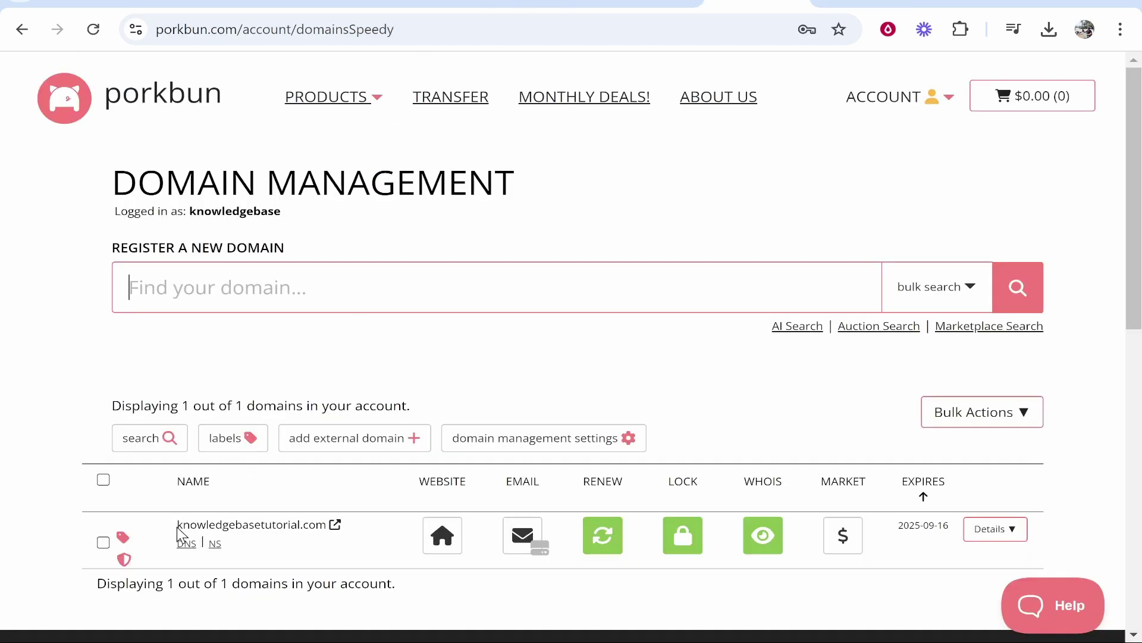
pyautogui.moveTo(175, 525); pyautogui.dragTo(323, 522)
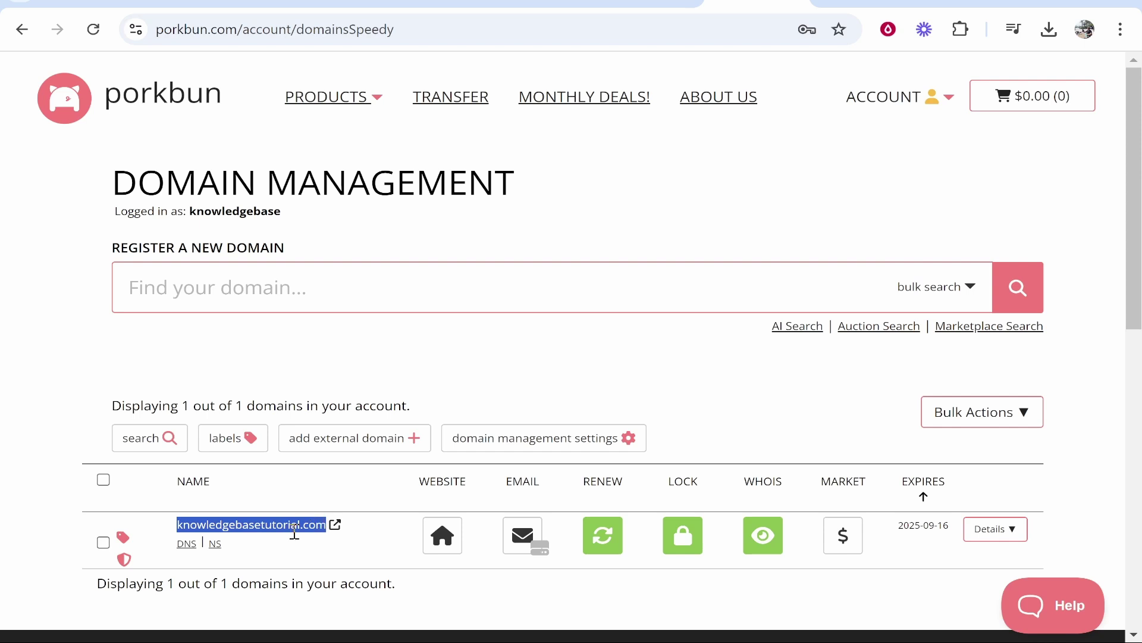
pyautogui.rightClick(295, 533)
pyautogui.click(358, 243)
pyautogui.click(591, 360)
# - Paste knowledgebasetutorial.com, run Let's Go, and confirm 'Yes, I own this domain'
pyautogui.rightClick(592, 360)
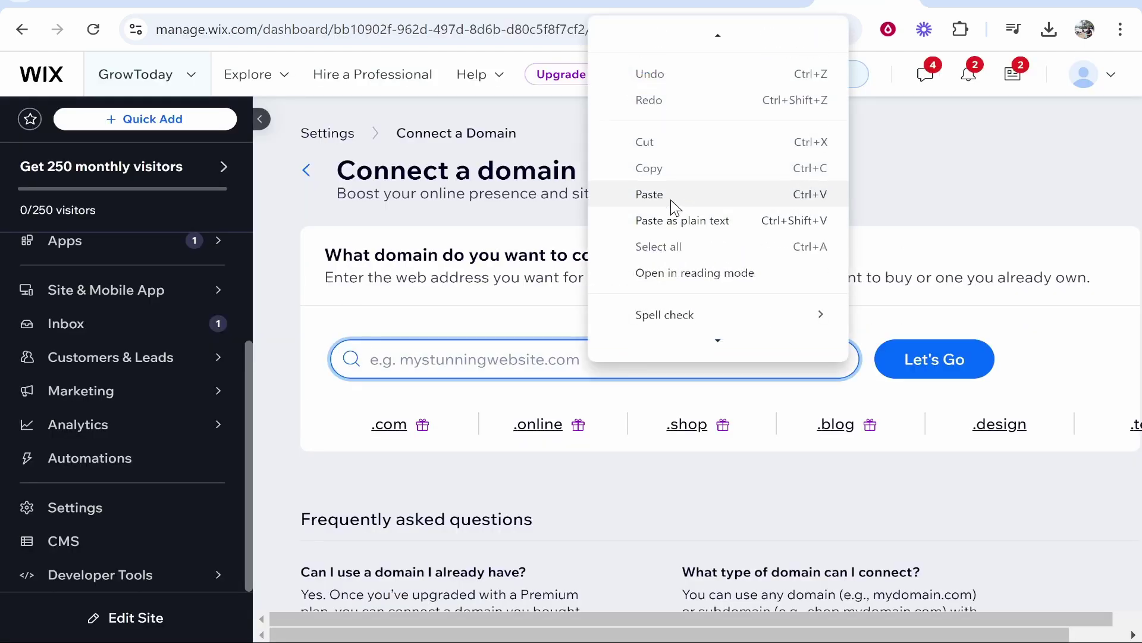
pyautogui.click(670, 199)
pyautogui.click(942, 374)
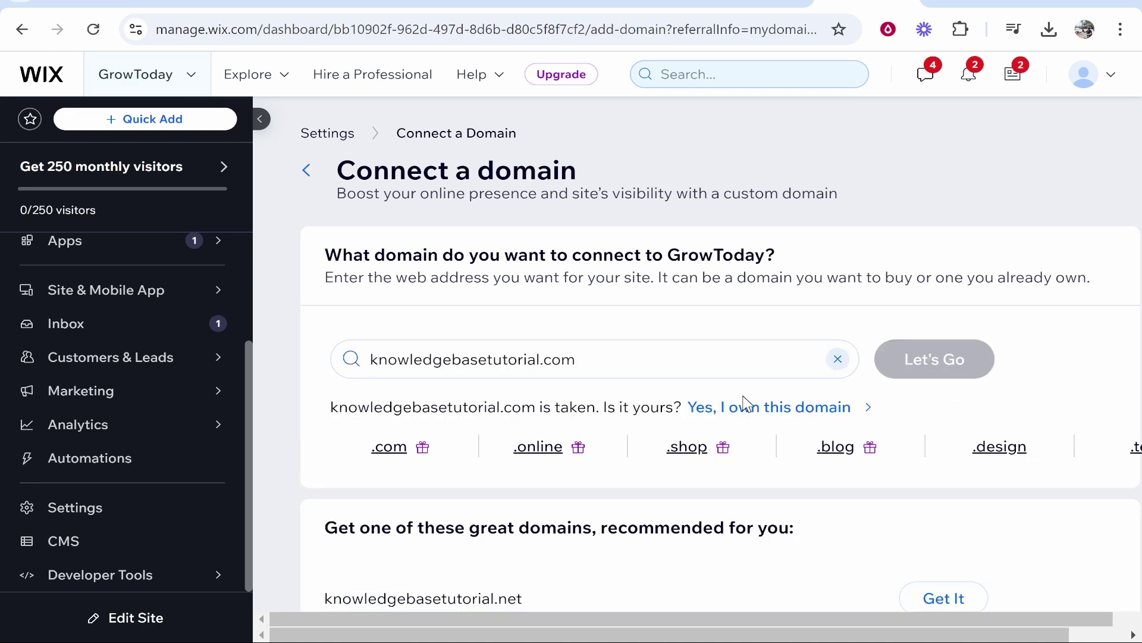
pyautogui.click(781, 407)
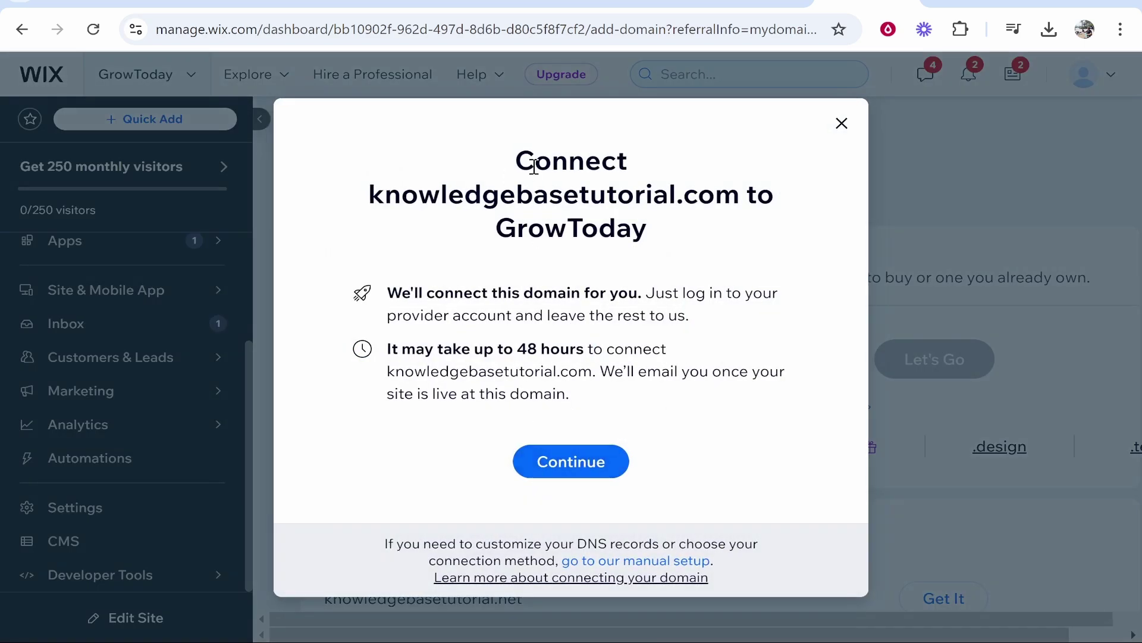
# - Review the Connect dialog's title and its 48-hour connection estimate
pyautogui.moveTo(517, 161); pyautogui.dragTo(557, 220)
pyautogui.click(584, 309)
pyautogui.moveTo(519, 348); pyautogui.dragTo(582, 350)
pyautogui.click(572, 309)
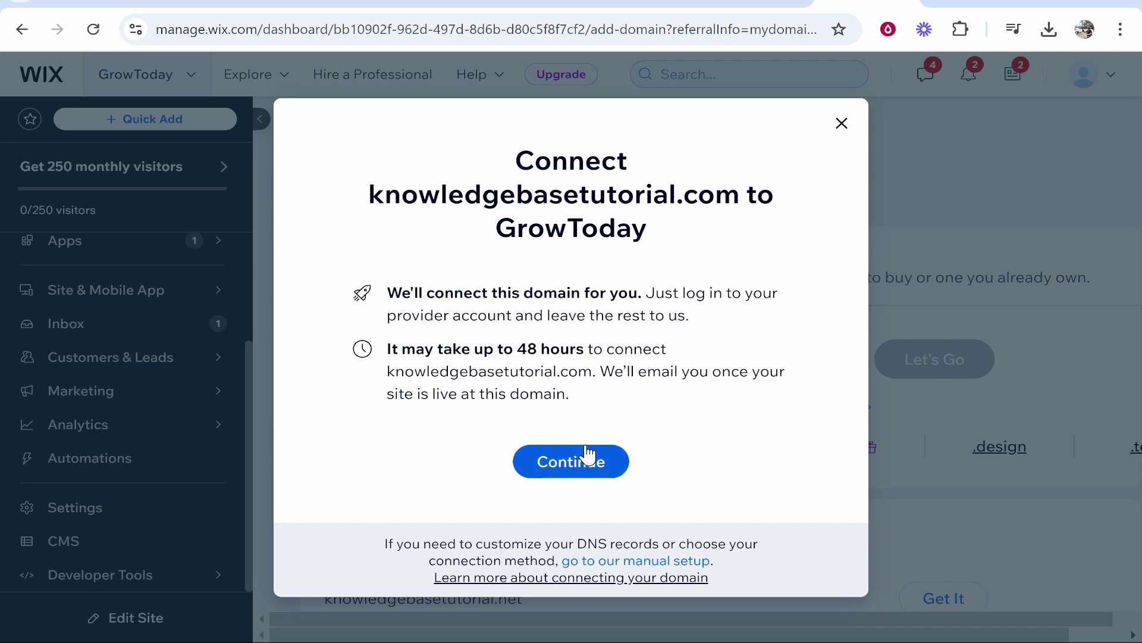
# - Continue the automatic connection and watch Wix detect Porkbun as DNS provider
pyautogui.click(569, 469)
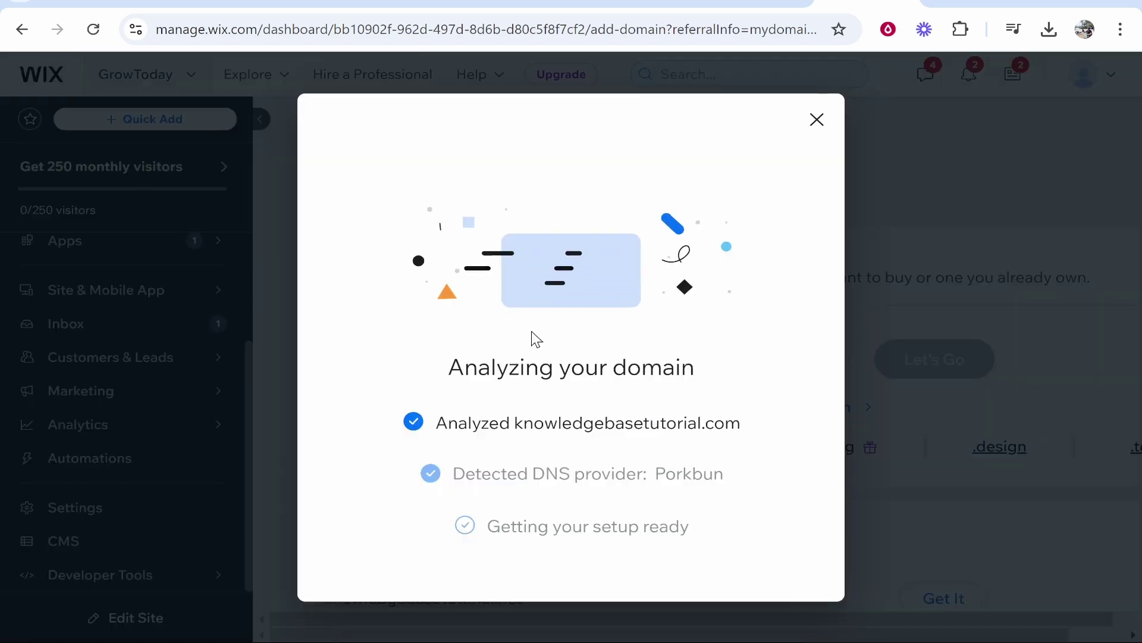
pyautogui.moveTo(450, 367); pyautogui.dragTo(695, 367)
pyautogui.click(668, 352)
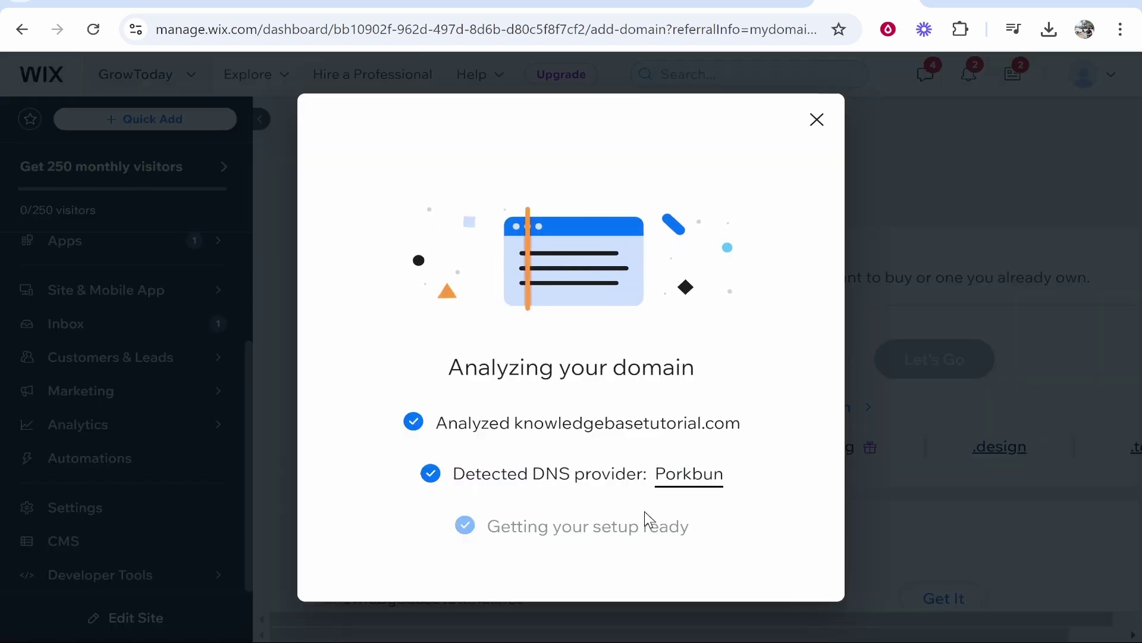
pyautogui.moveTo(655, 474); pyautogui.dragTo(742, 480)
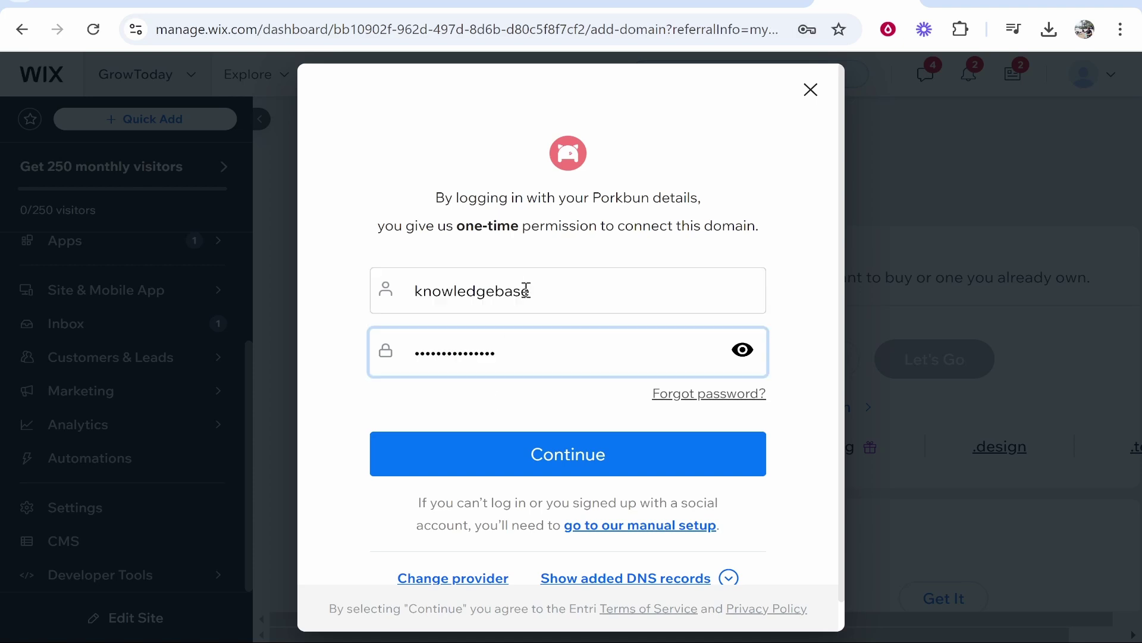
# - Log in with the Porkbun username and password to authorize the connection
pyautogui.hotkey('shift', 'Tab')
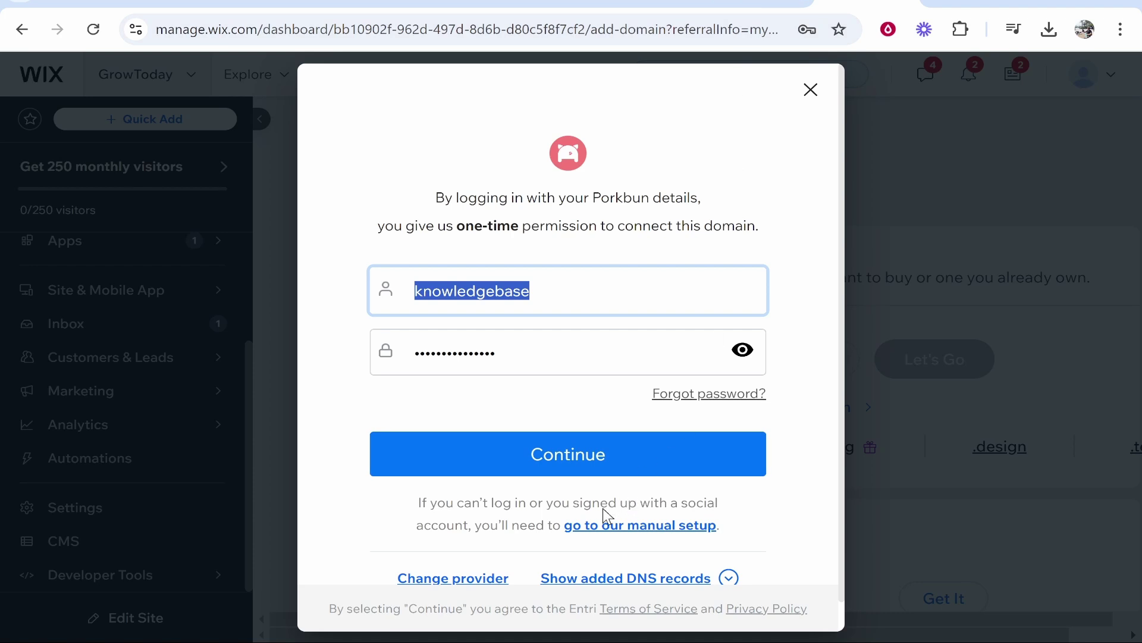
pyautogui.click(517, 418)
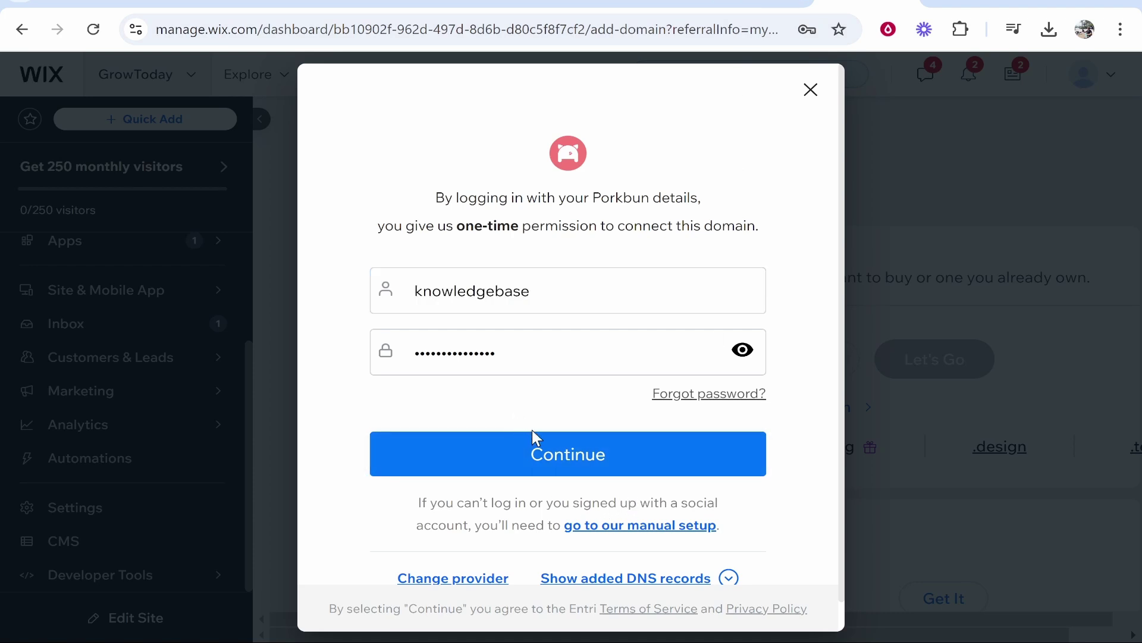
pyautogui.click(566, 452)
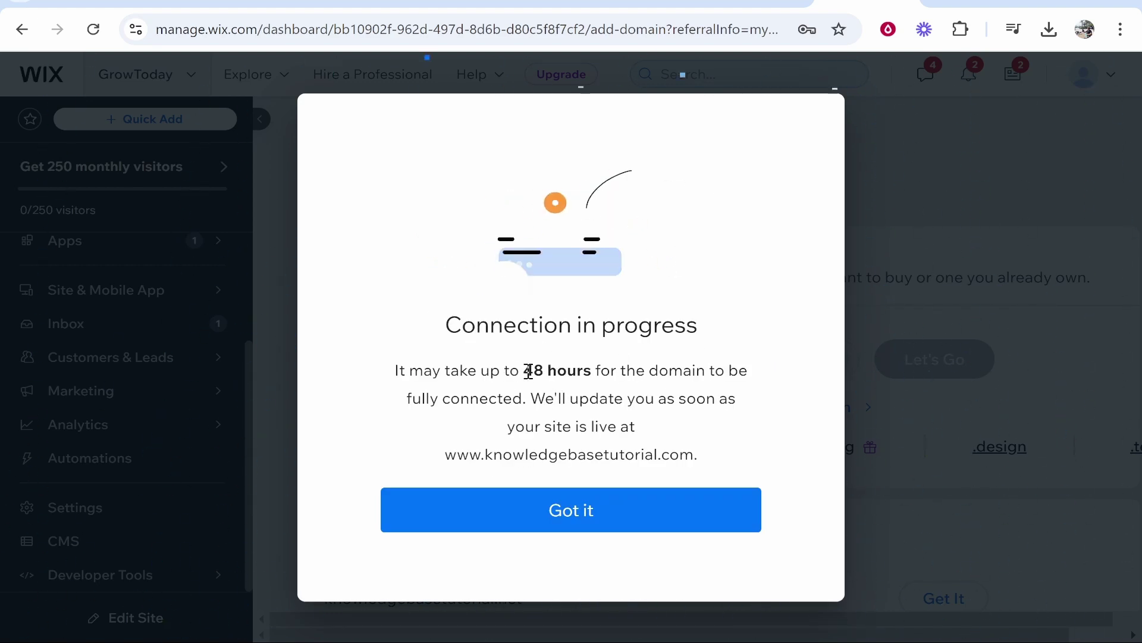
# - Acknowledge the 48-hour notice with Got it and review the Sep 19 go-live page
pyautogui.moveTo(524, 370); pyautogui.dragTo(597, 374)
pyautogui.click(596, 375)
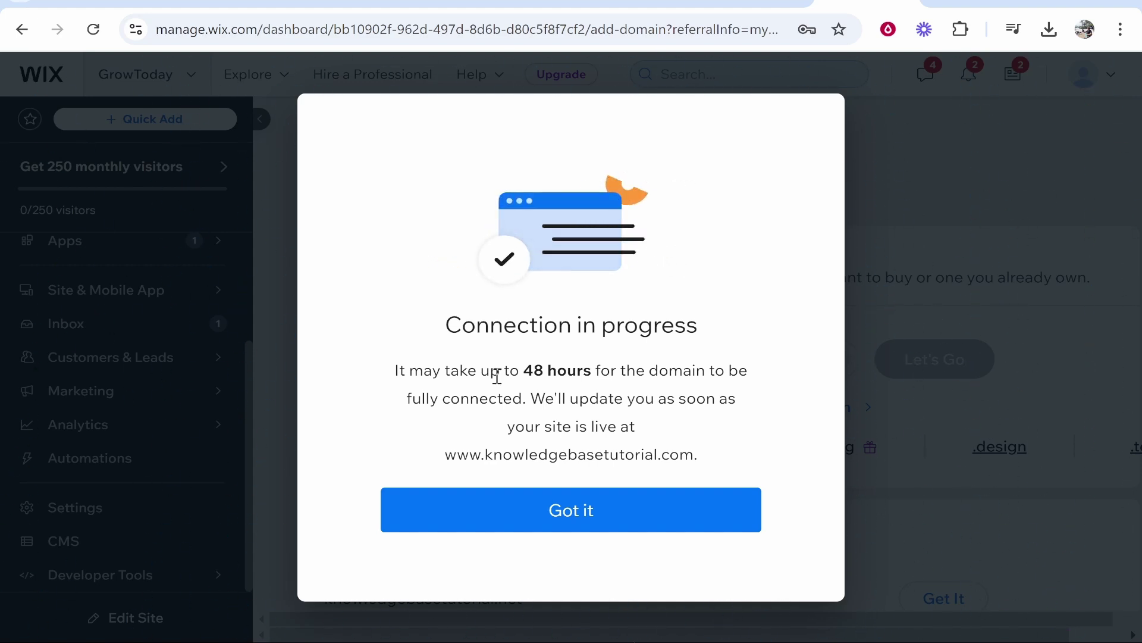
pyautogui.click(592, 527)
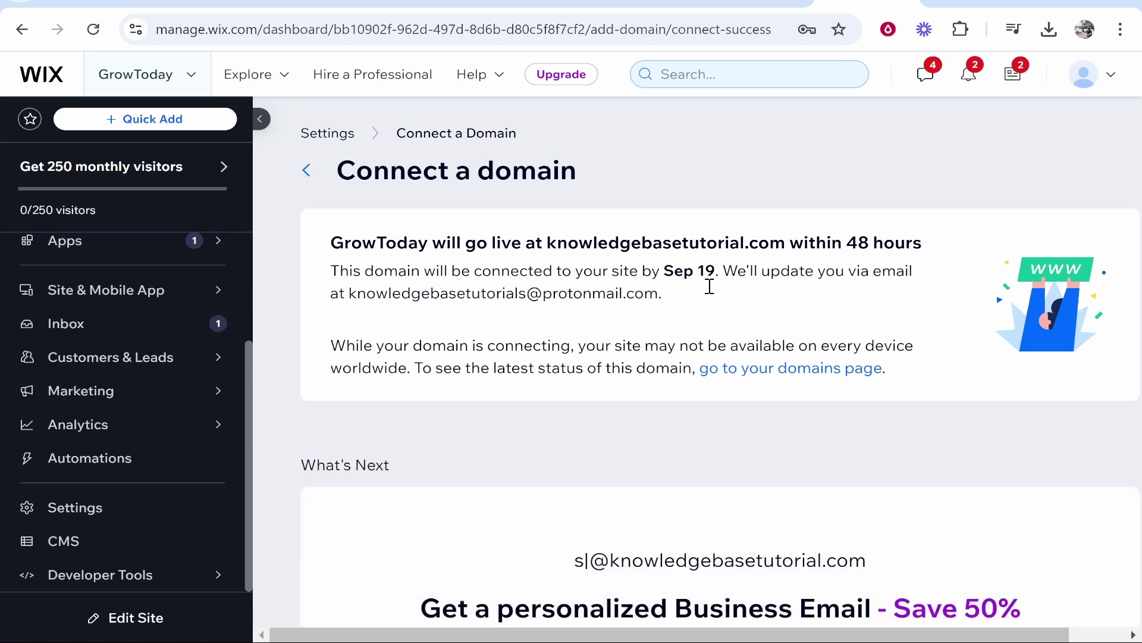
pyautogui.moveTo(844, 242)
pyautogui.mouseDown()
pyautogui.moveTo(904, 243)
pyautogui.moveTo(858, 243)
pyautogui.mouseUp()
pyautogui.click(976, 230)
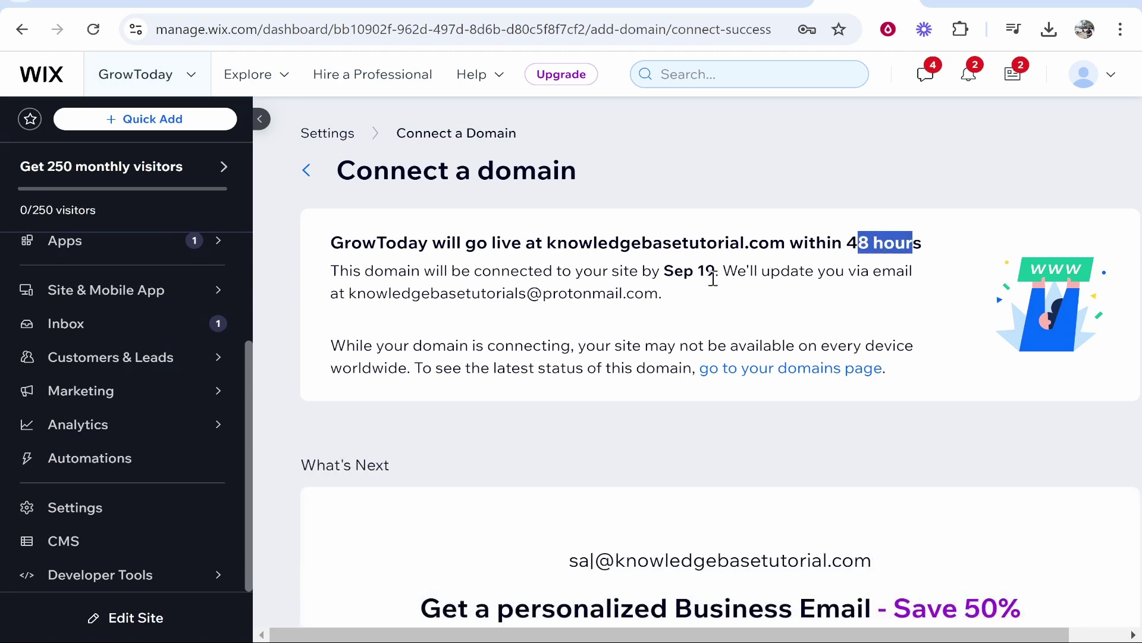